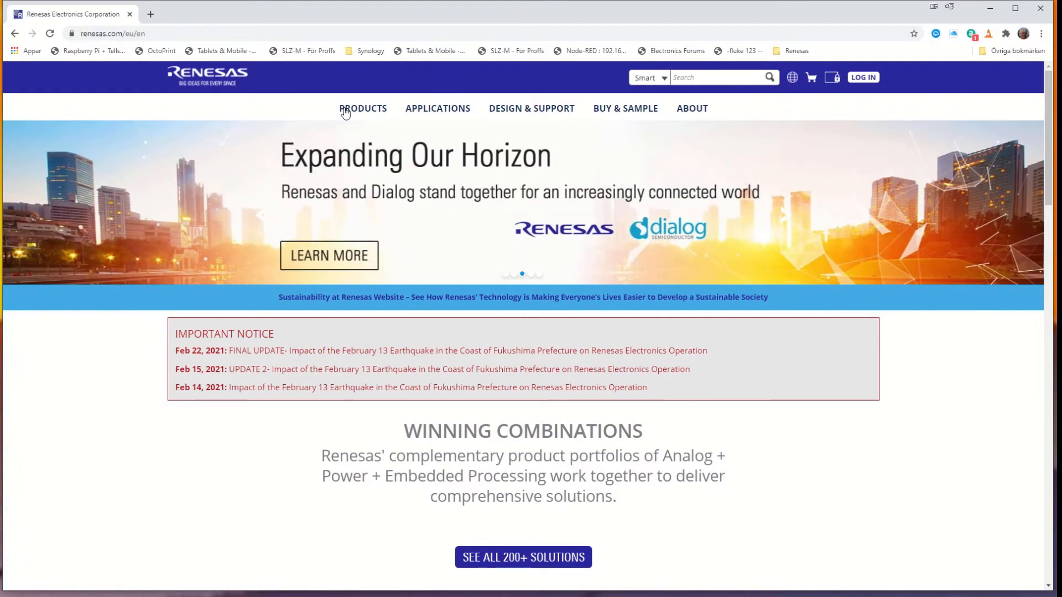
- Open the RA2E1 microcontroller's product page from the RA Arm Cortex-M MCUs family listing on the Renesas site
{"action": "left_click", "coordinate": [344, 111]}
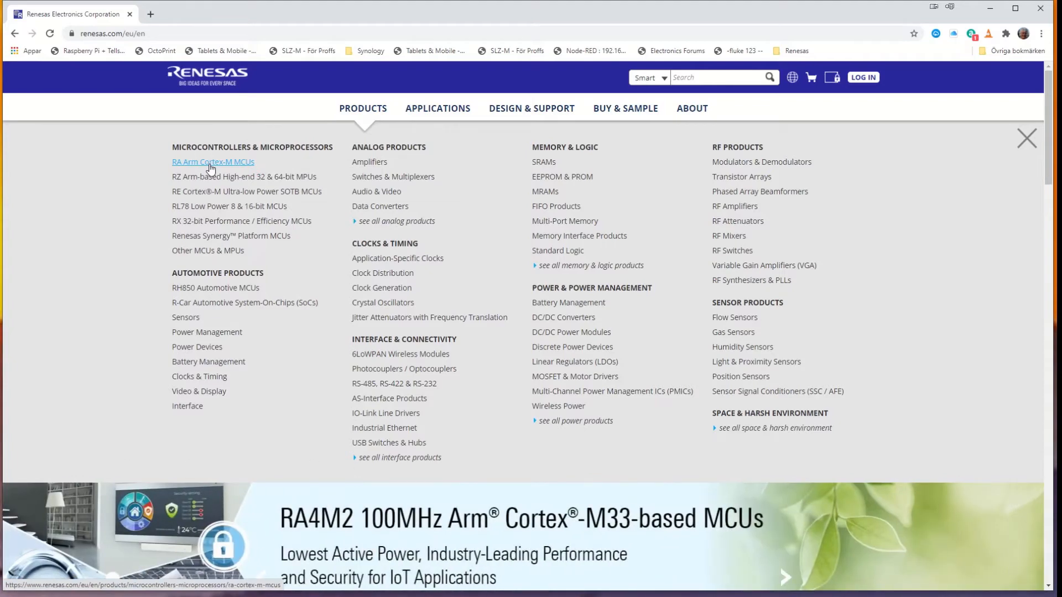
{"action": "left_click", "coordinate": [211, 162]}
{"action": "scroll", "coordinate": [351, 289], "scroll_direction": "down", "scroll_amount": 12}
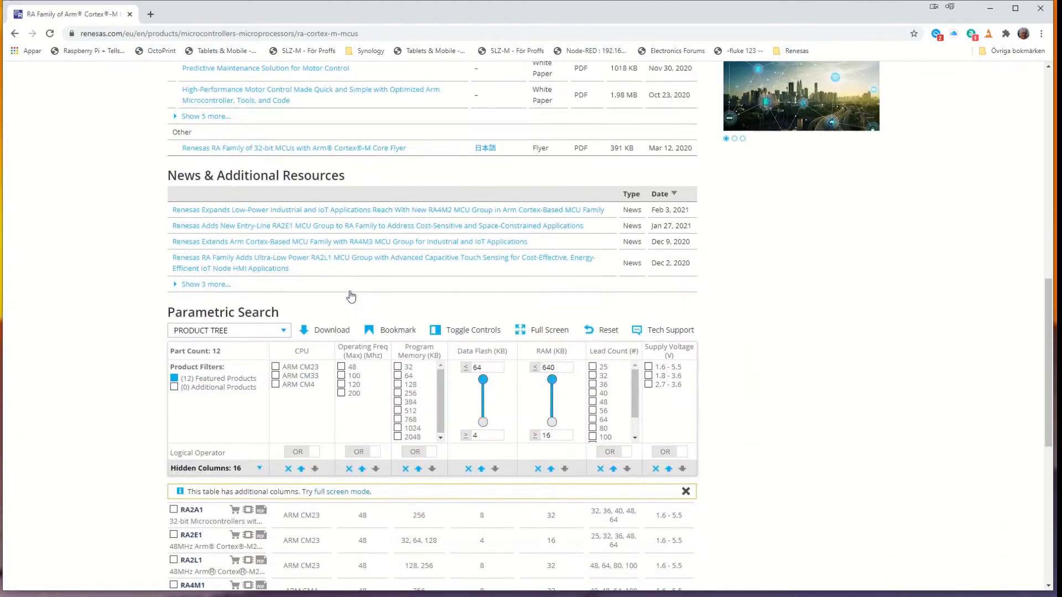
{"action": "scroll", "coordinate": [351, 298], "scroll_direction": "down", "scroll_amount": 4}
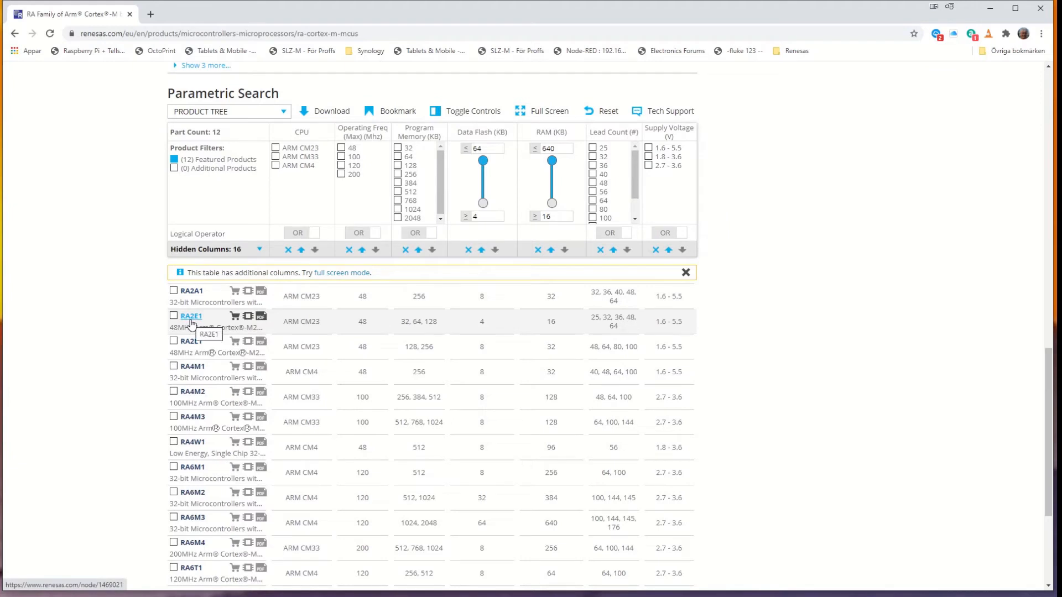
{"action": "left_click", "coordinate": [191, 316]}
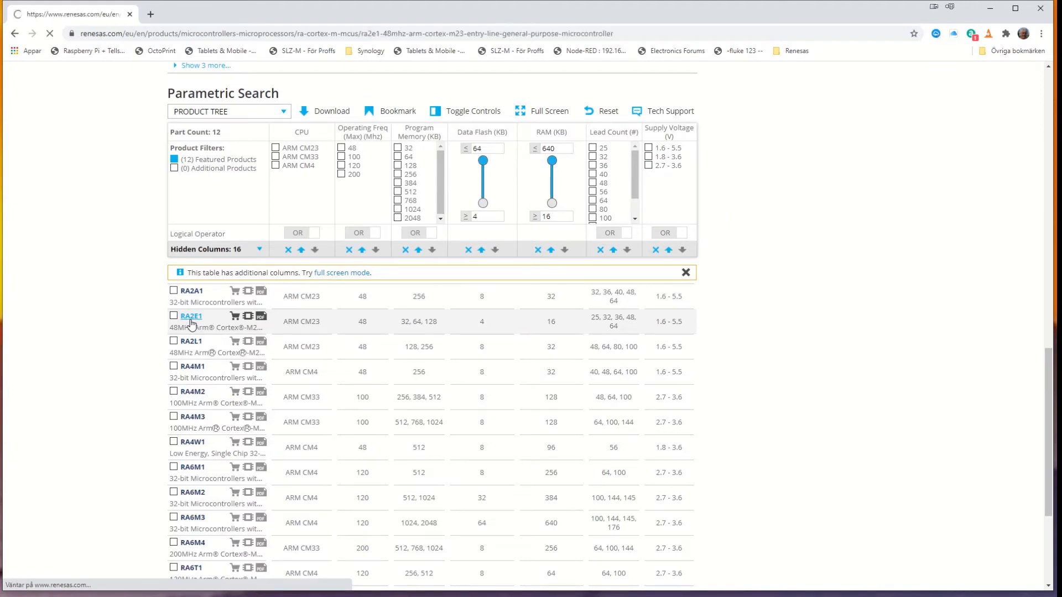
- Download the EK-RA2E1 Example Project Bundle sample code, accepting its licence terms
{"action": "scroll", "coordinate": [283, 292], "scroll_direction": "down", "scroll_amount": 15}
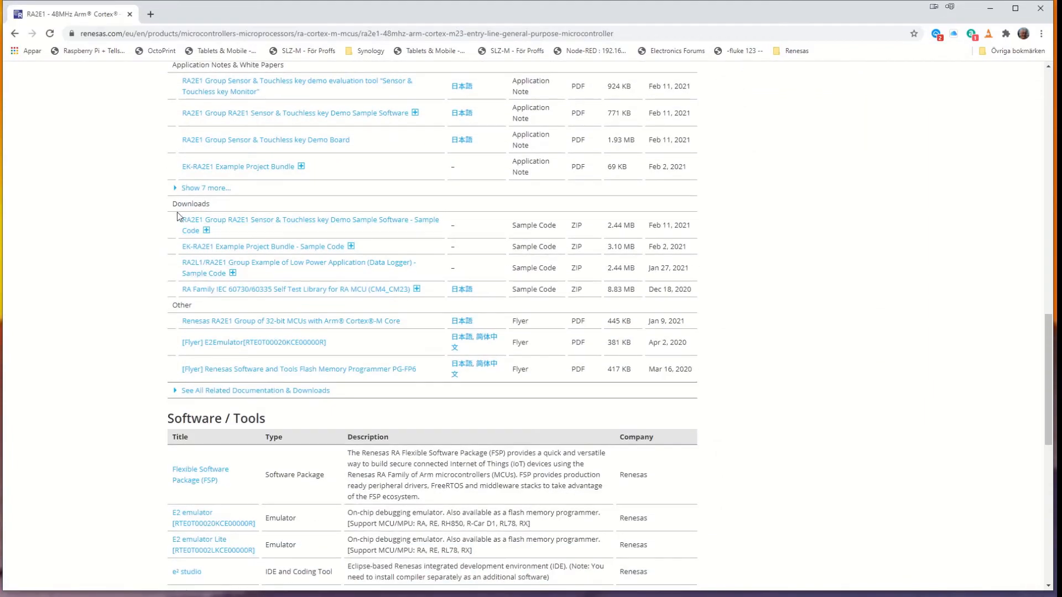
{"action": "left_click", "coordinate": [231, 249]}
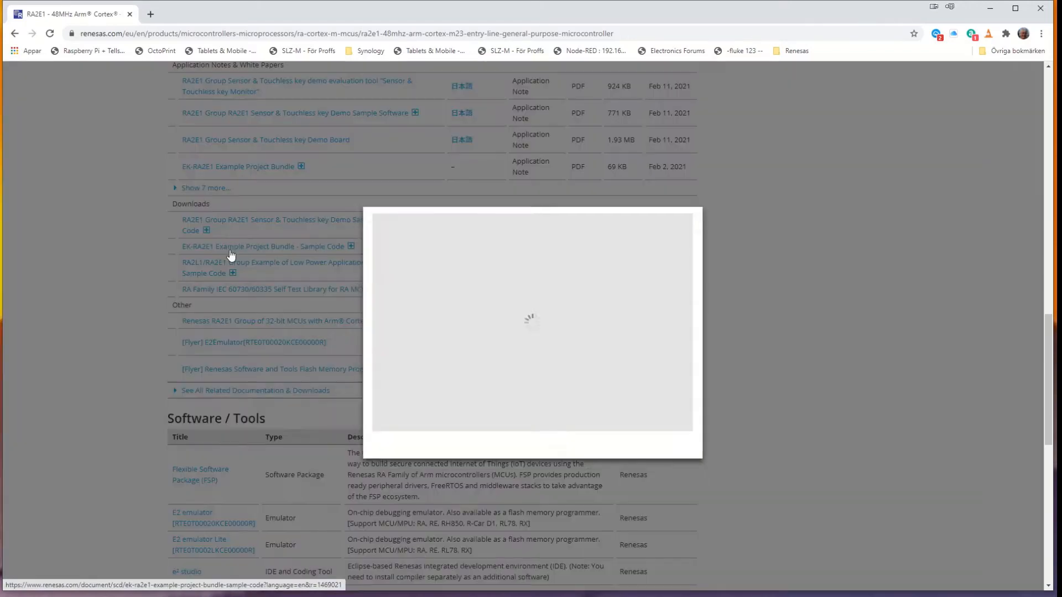
{"action": "left_click", "coordinate": [526, 326]}
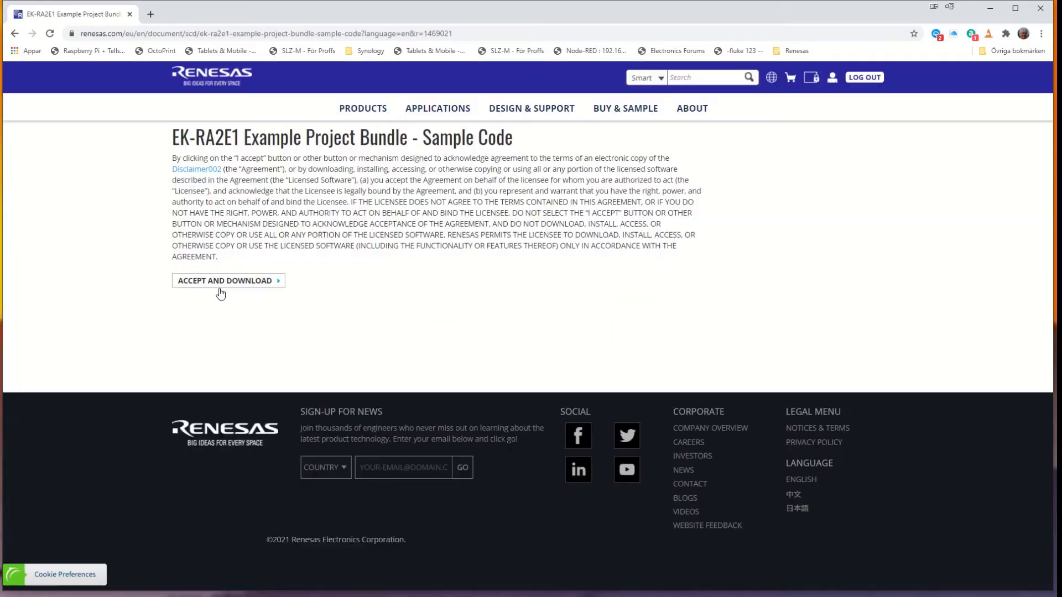
{"action": "left_click", "coordinate": [216, 281]}
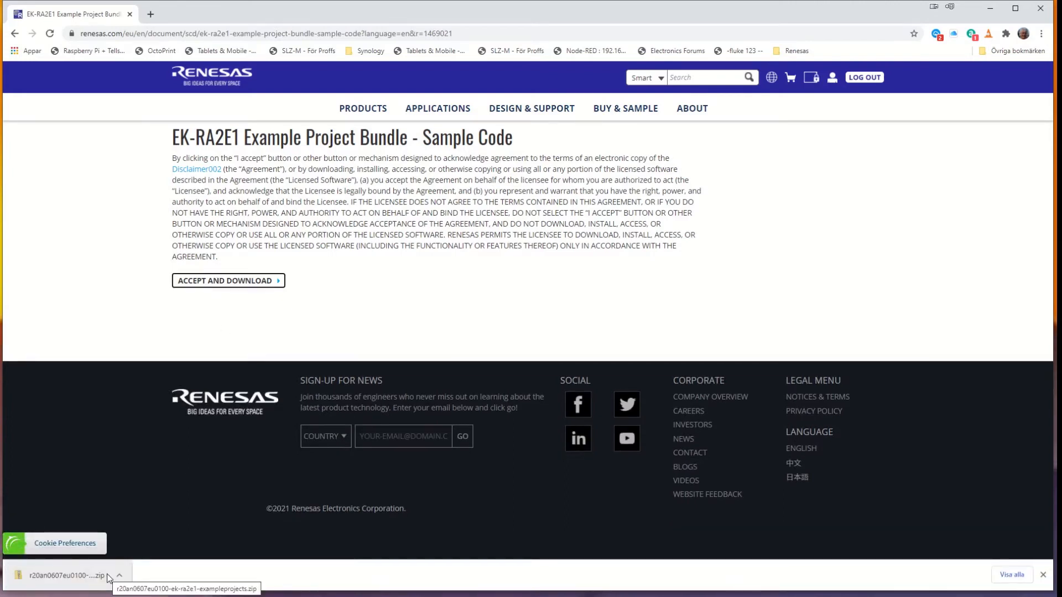
{"action": "left_click", "coordinate": [108, 579]}
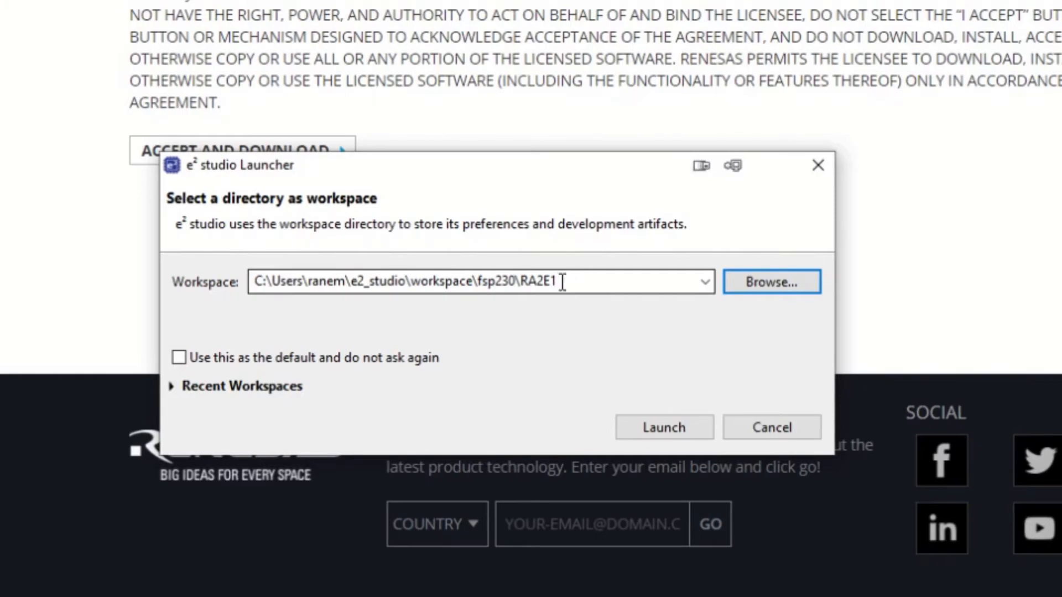
- Switch to e² studio, launch it with the fsp230\RA2E1 workspace, and dismiss the Welcome page
{"action": "left_click", "coordinate": [658, 426]}
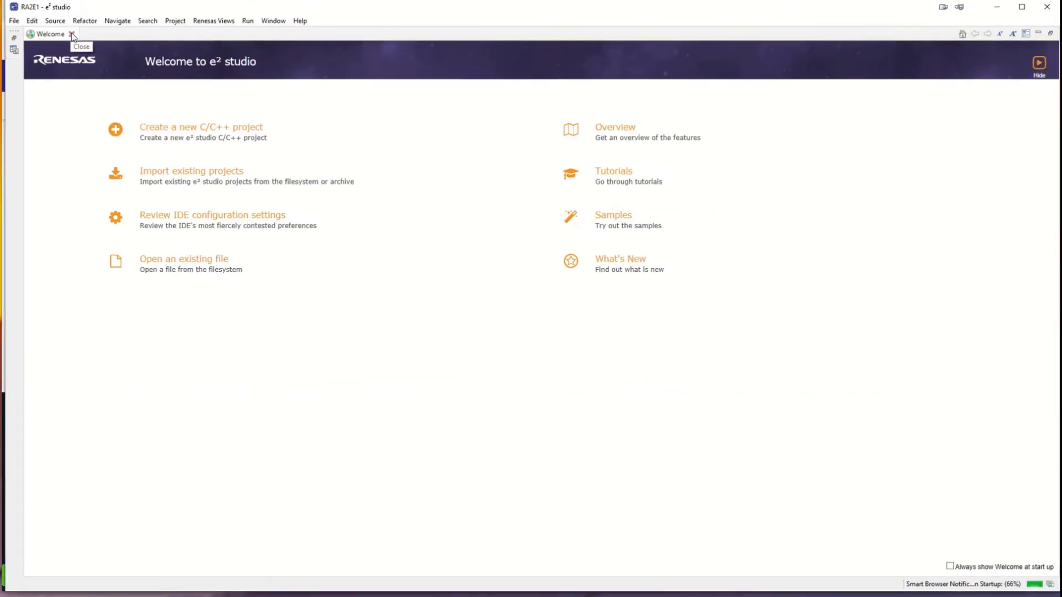
{"action": "left_click", "coordinate": [72, 36]}
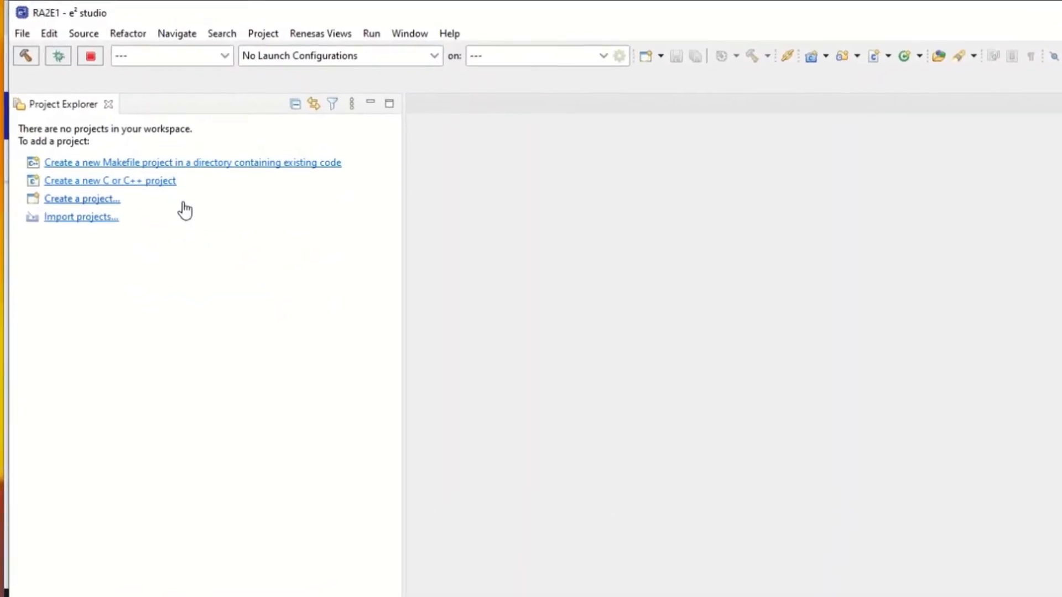
- Import all existing projects from the archive r20an0607eu0100-ek-ra2e1-exampleprojects.zip into the workspace
{"action": "left_click", "coordinate": [22, 34]}
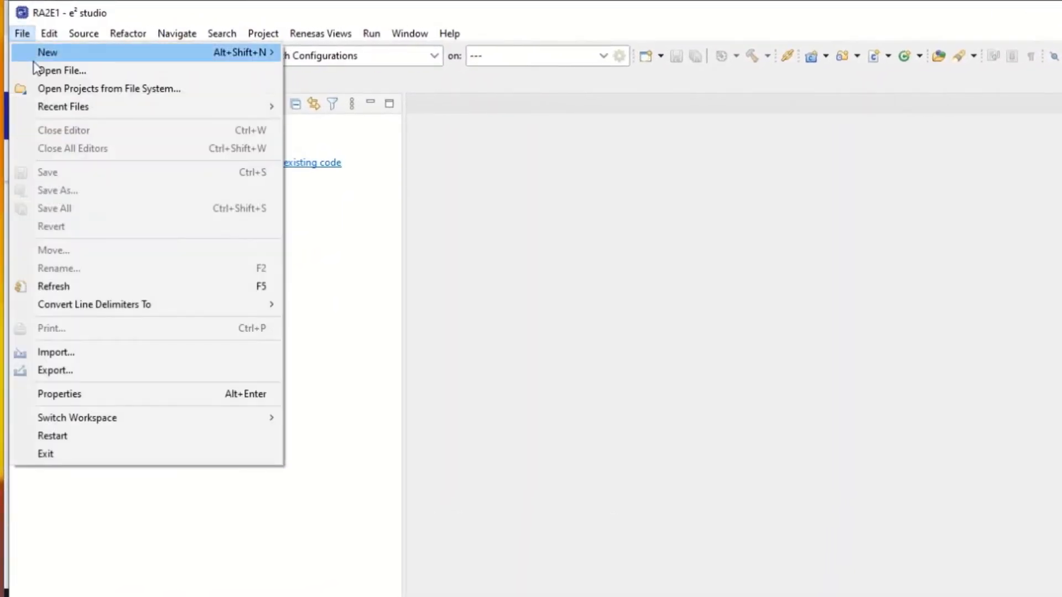
{"action": "left_click", "coordinate": [59, 355]}
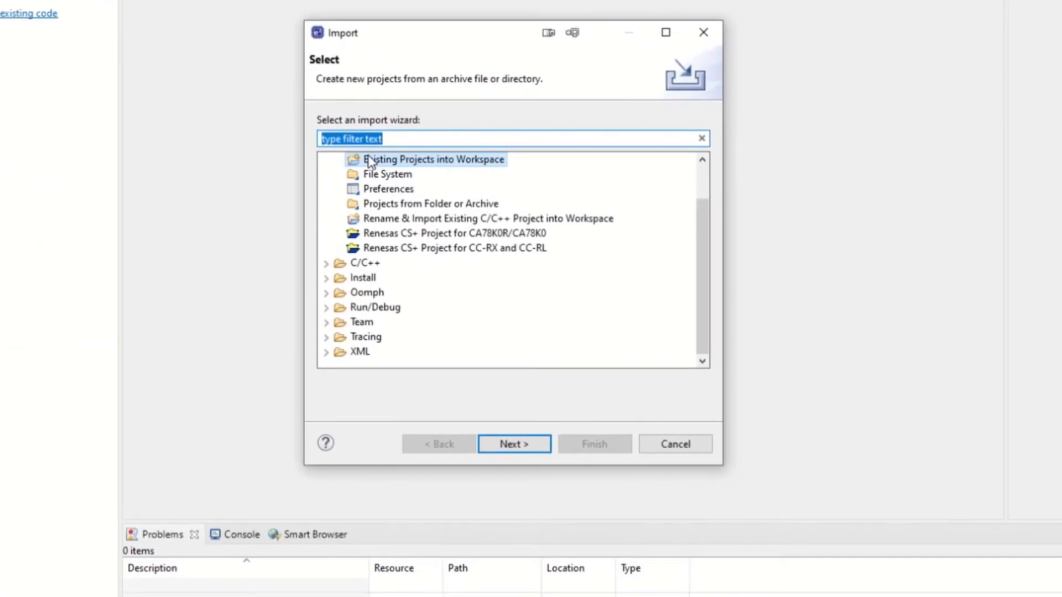
{"action": "left_click", "coordinate": [366, 159]}
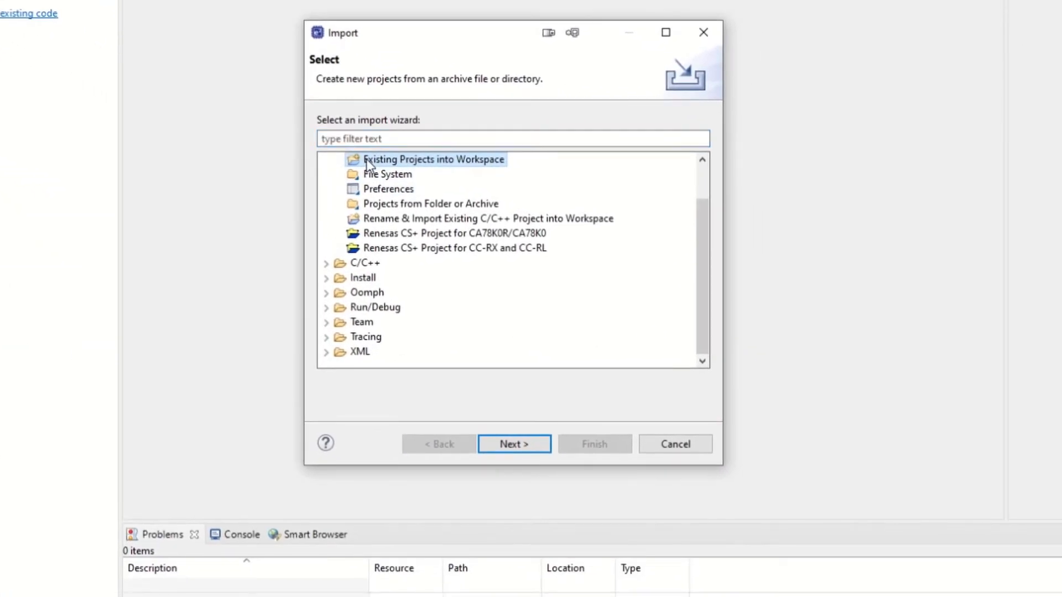
{"action": "scroll", "coordinate": [366, 160], "scroll_direction": "up", "scroll_amount": 1}
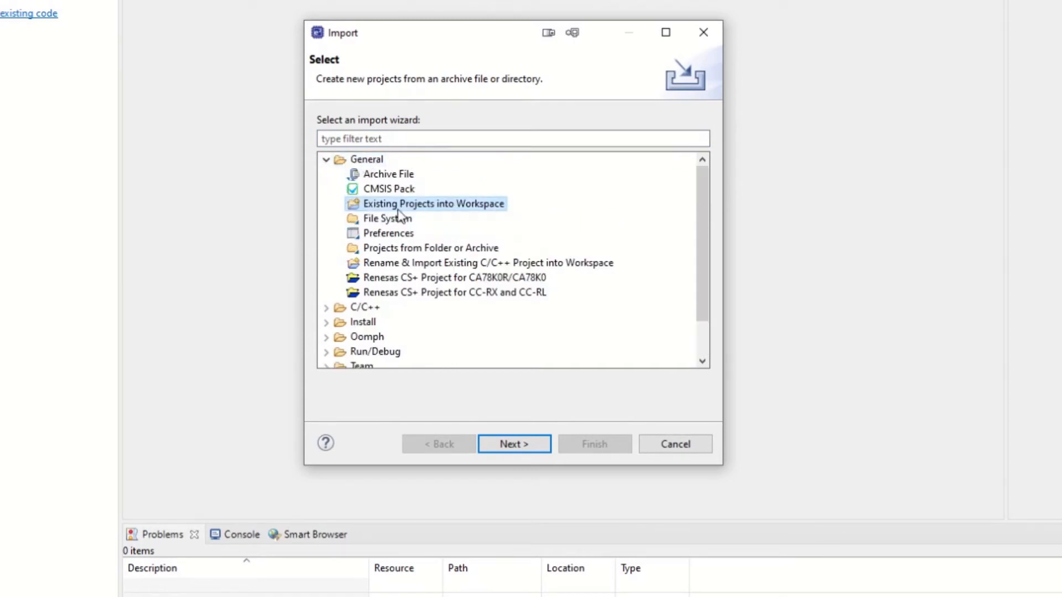
{"action": "left_click", "coordinate": [514, 445]}
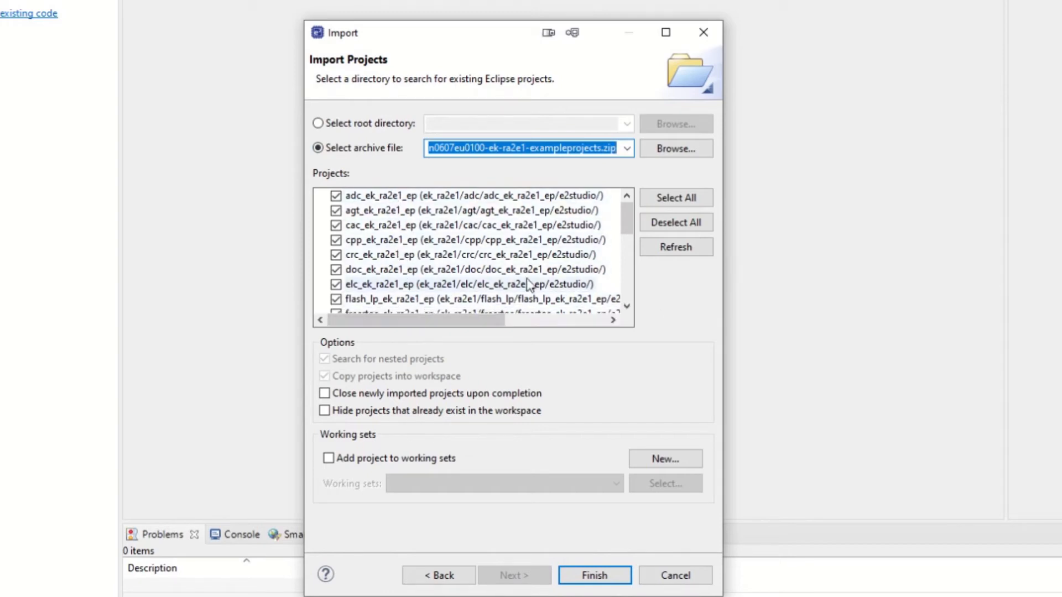
{"action": "left_click_drag", "start_coordinate": [626, 215], "coordinate": [623, 311]}
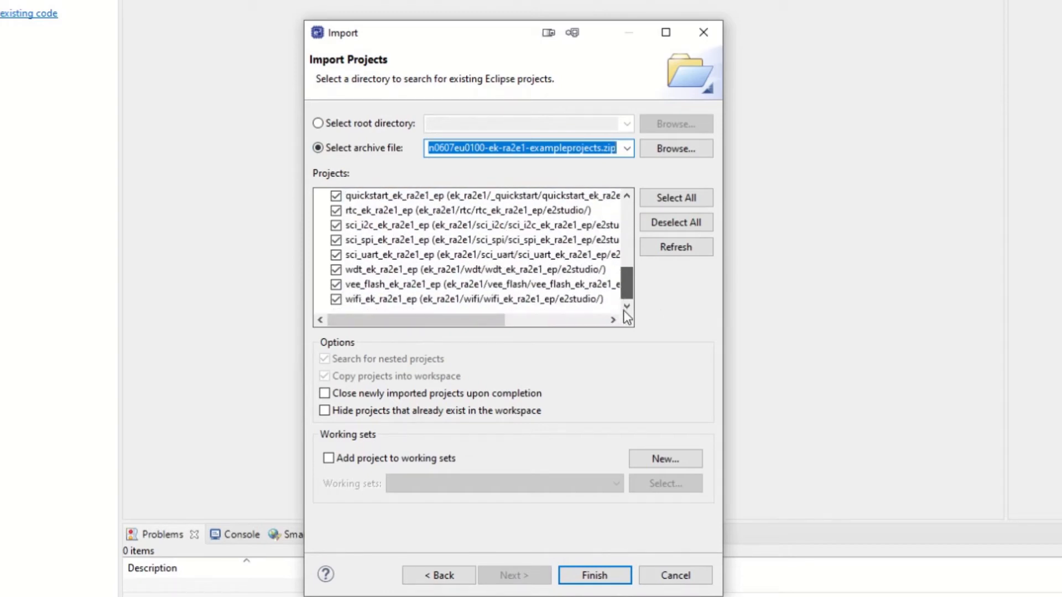
{"action": "left_click", "coordinate": [586, 576]}
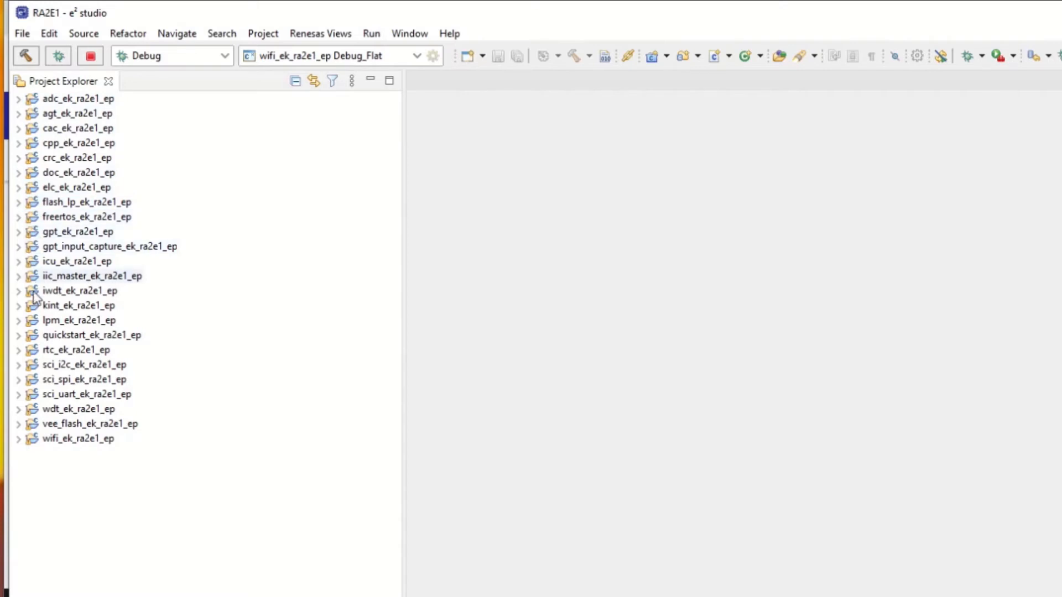
- Close every imported example project in the workspace, from adc_ek_ra2e1_ep through wifi_ek_ra2e1_ep
{"action": "right_click", "coordinate": [36, 104]}
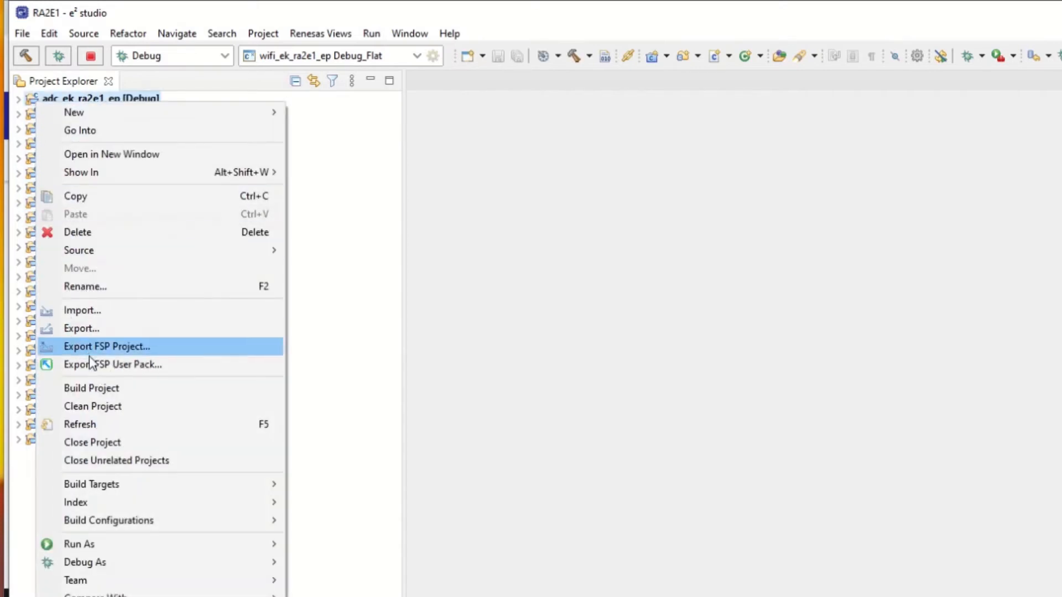
{"action": "left_click", "coordinate": [89, 443]}
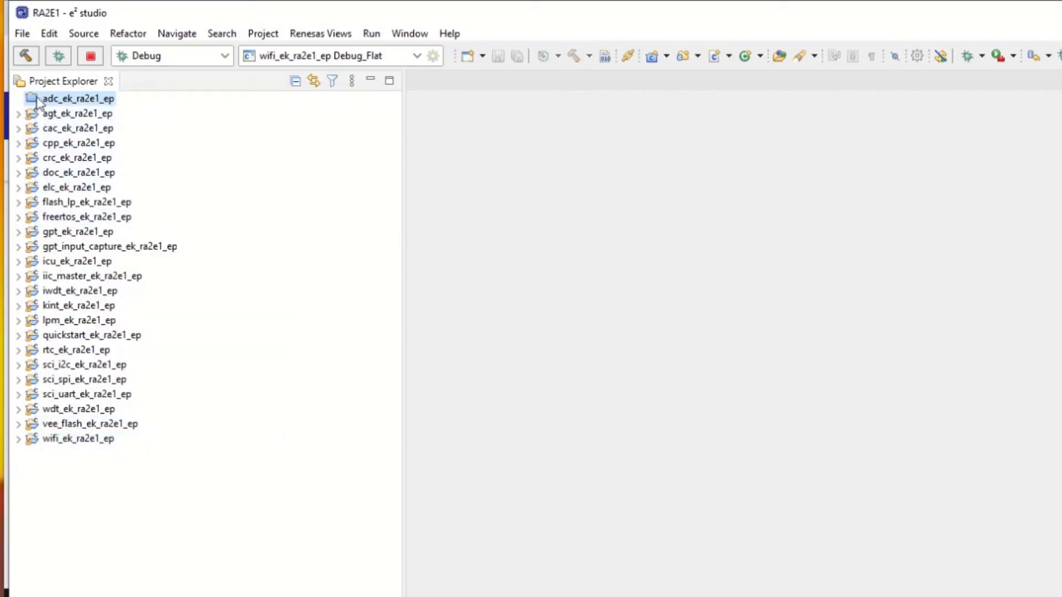
{"action": "left_click", "coordinate": [39, 114]}
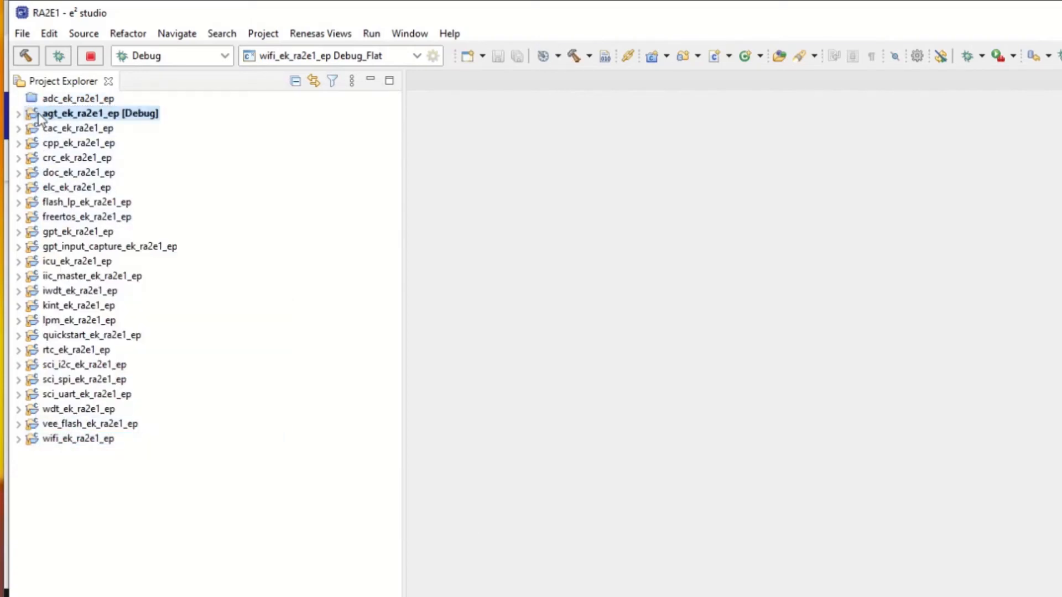
{"action": "left_click", "coordinate": [80, 439], "text": "shift"}
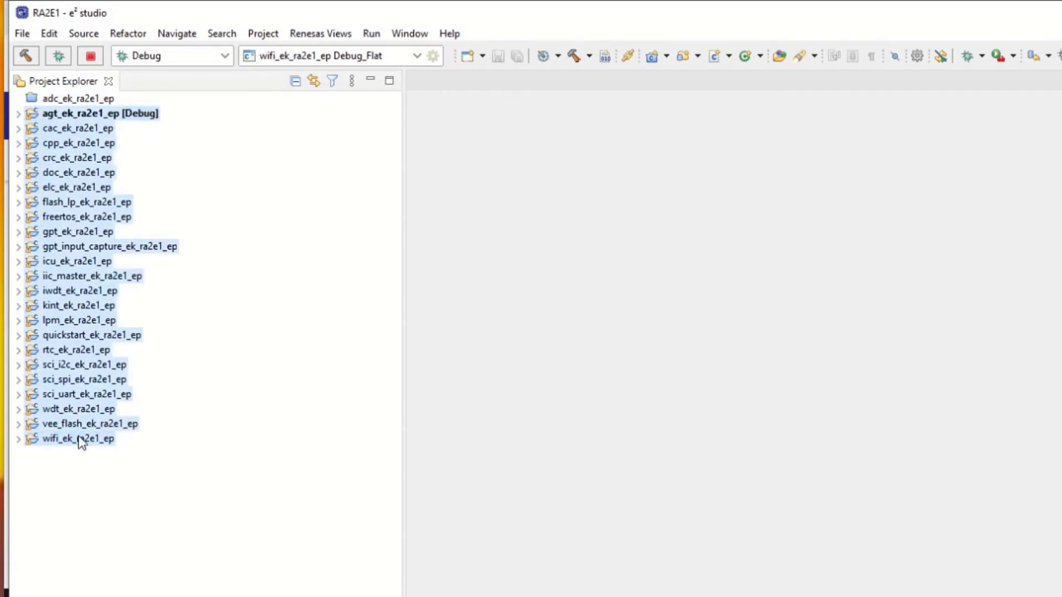
{"action": "right_click", "coordinate": [66, 414]}
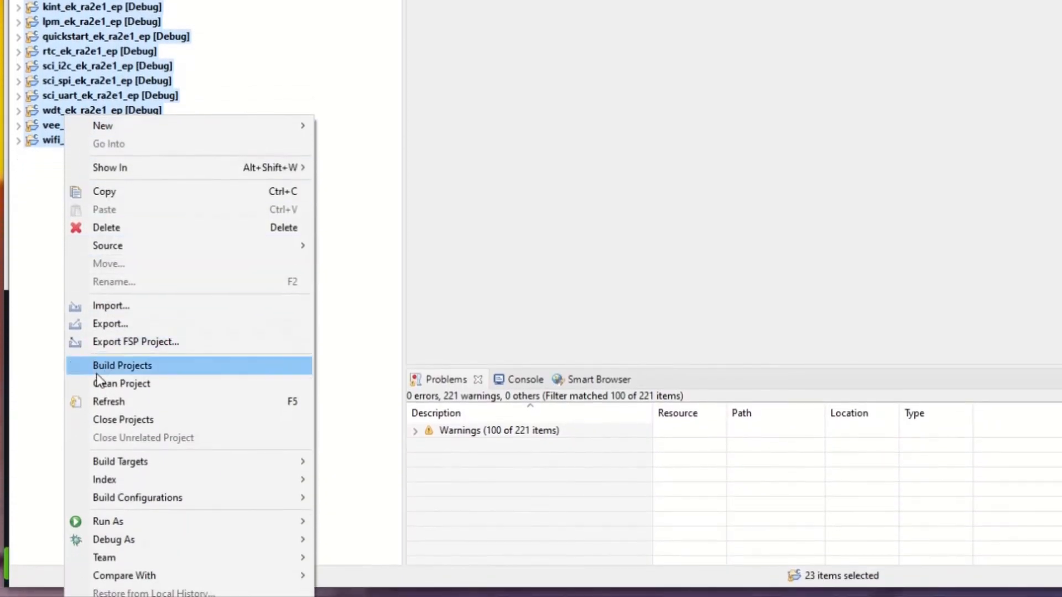
{"action": "left_click", "coordinate": [95, 424]}
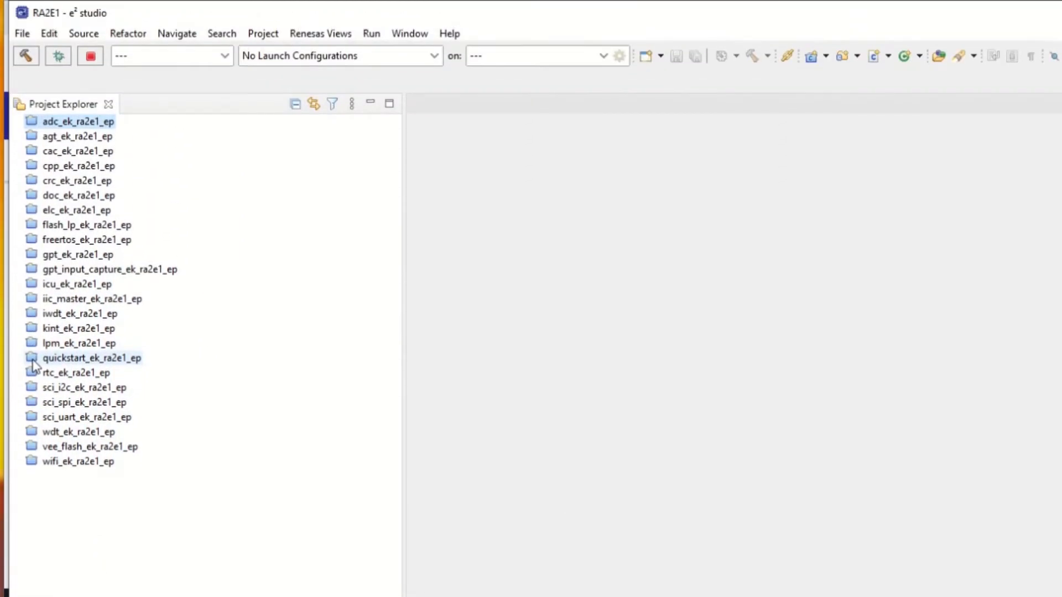
- Reopen the quickstart_ek_ra2e1_ep project, expand its contents, and open its configuration.xml file
{"action": "left_click", "coordinate": [34, 360]}
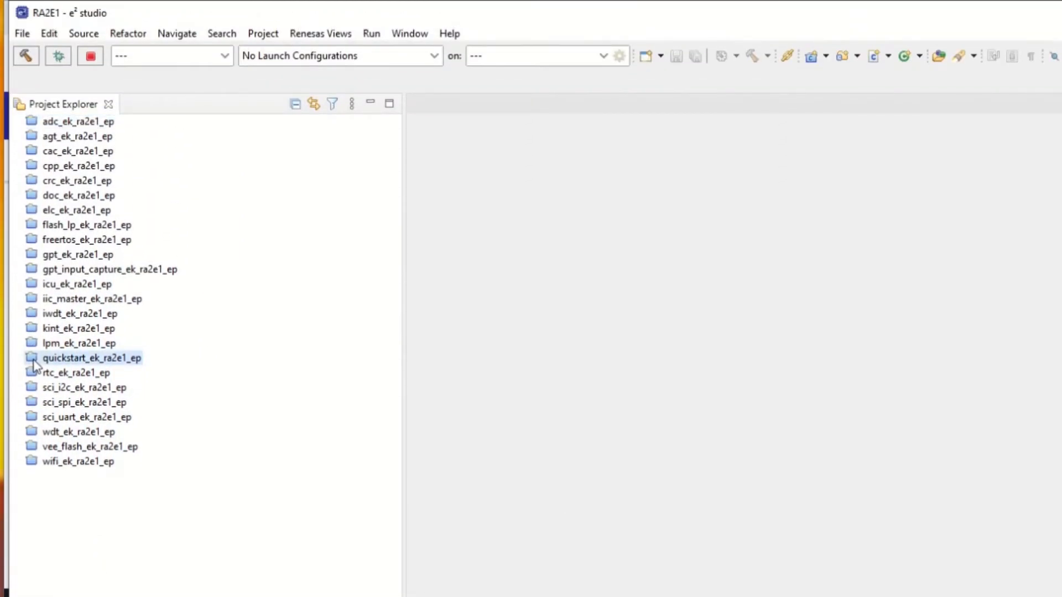
{"action": "double_click", "coordinate": [34, 359]}
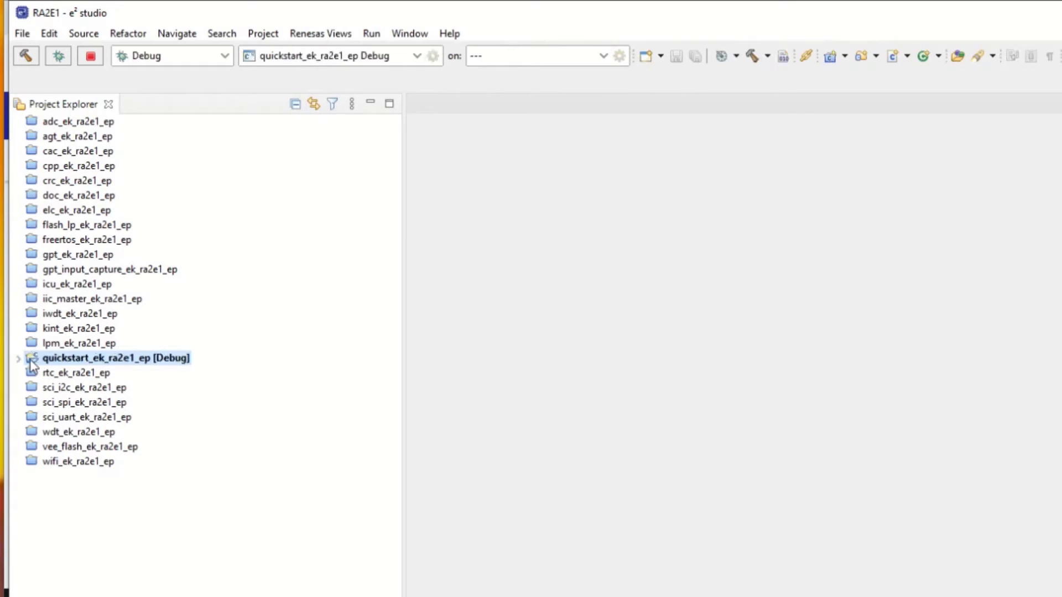
{"action": "left_click", "coordinate": [19, 359]}
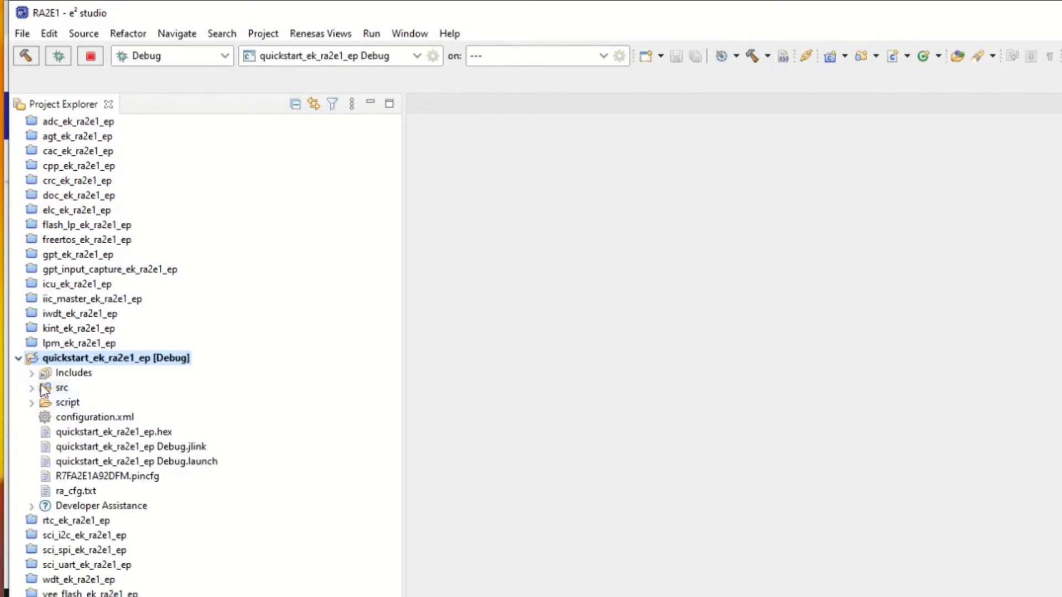
{"action": "double_click", "coordinate": [54, 416]}
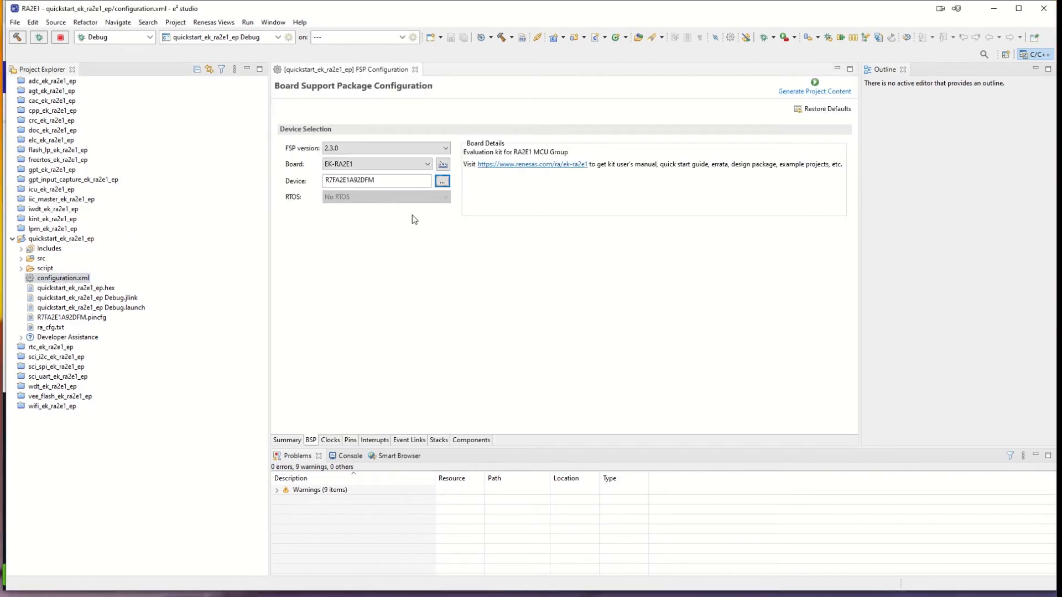
- Switch the workbench to the FSP Configuration perspective
{"action": "left_click", "coordinate": [1004, 56]}
{"action": "left_click", "coordinate": [474, 192]}
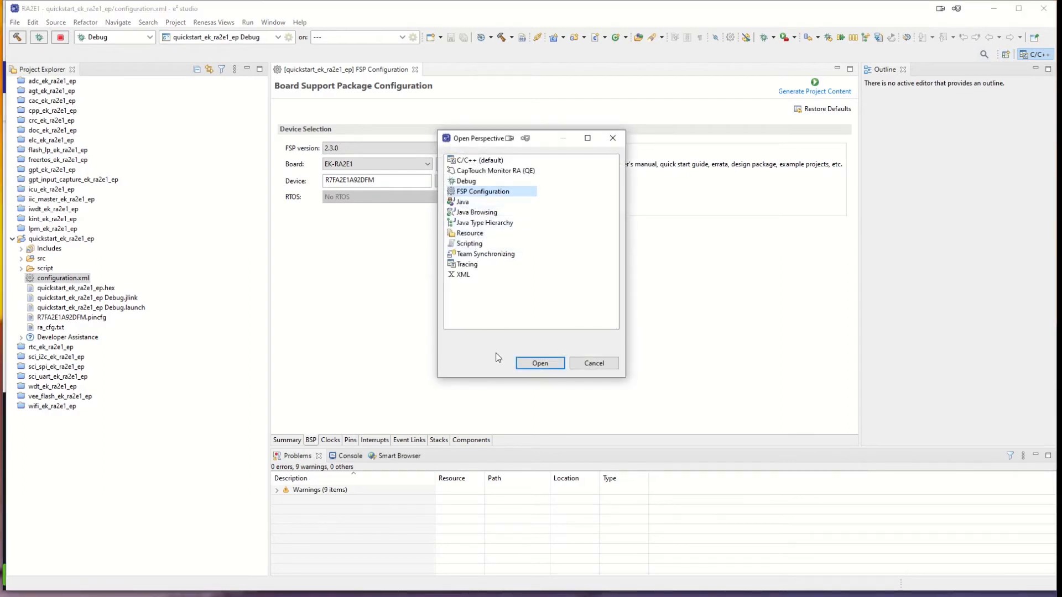
{"action": "left_click", "coordinate": [540, 363]}
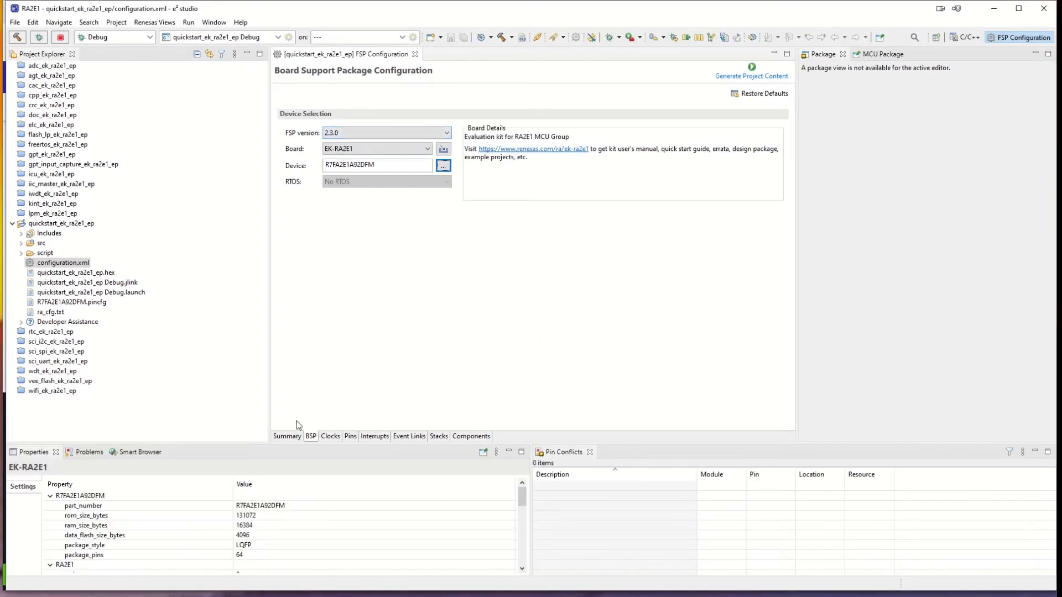
- Review the quickstart project's summary, BSP, clock, pin and stack configuration
{"action": "left_click", "coordinate": [286, 438]}
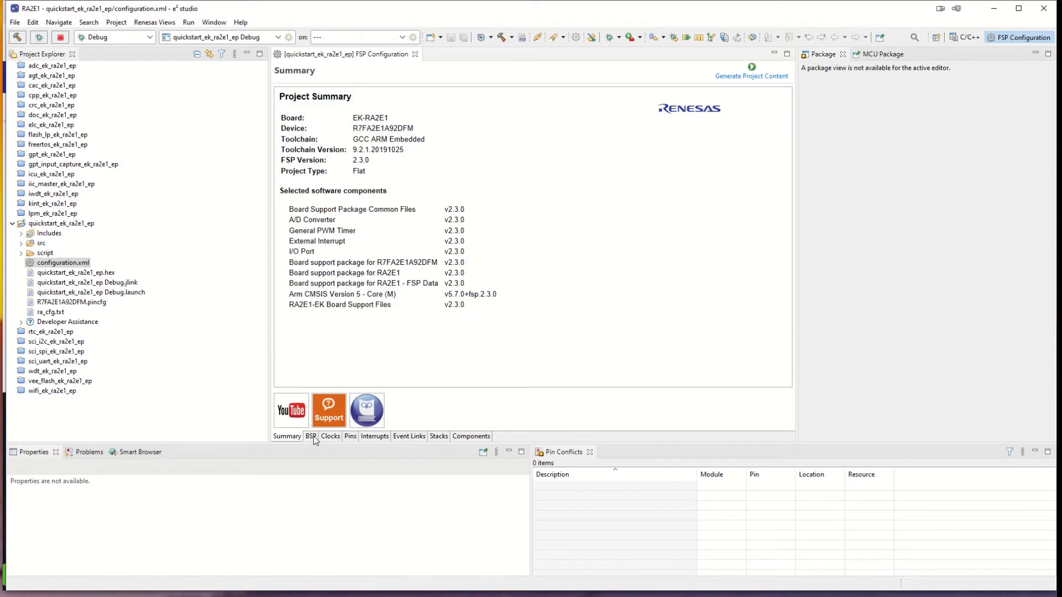
{"action": "left_click", "coordinate": [311, 437]}
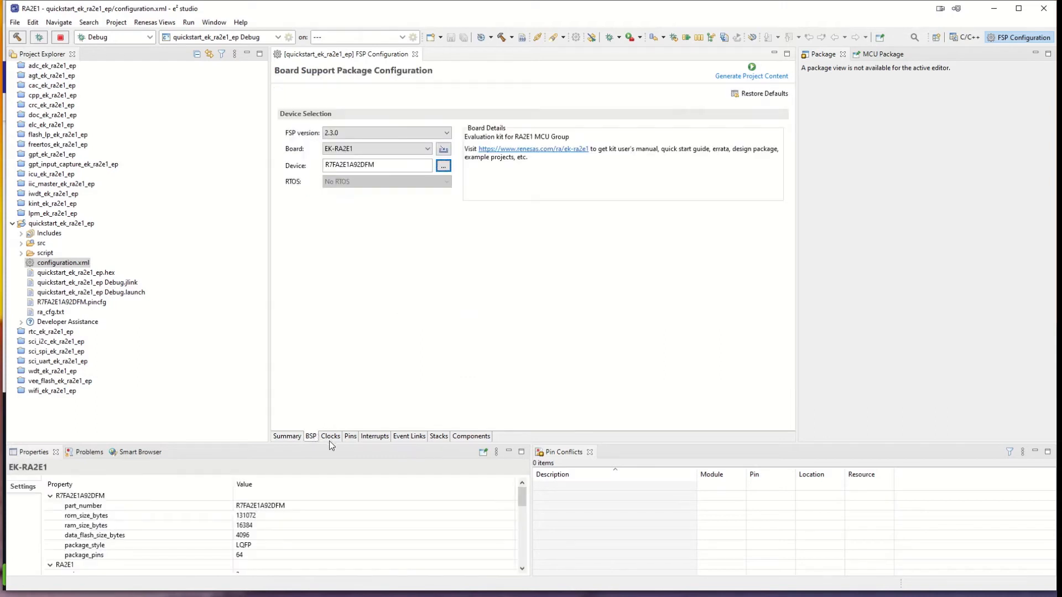
{"action": "left_click", "coordinate": [331, 437]}
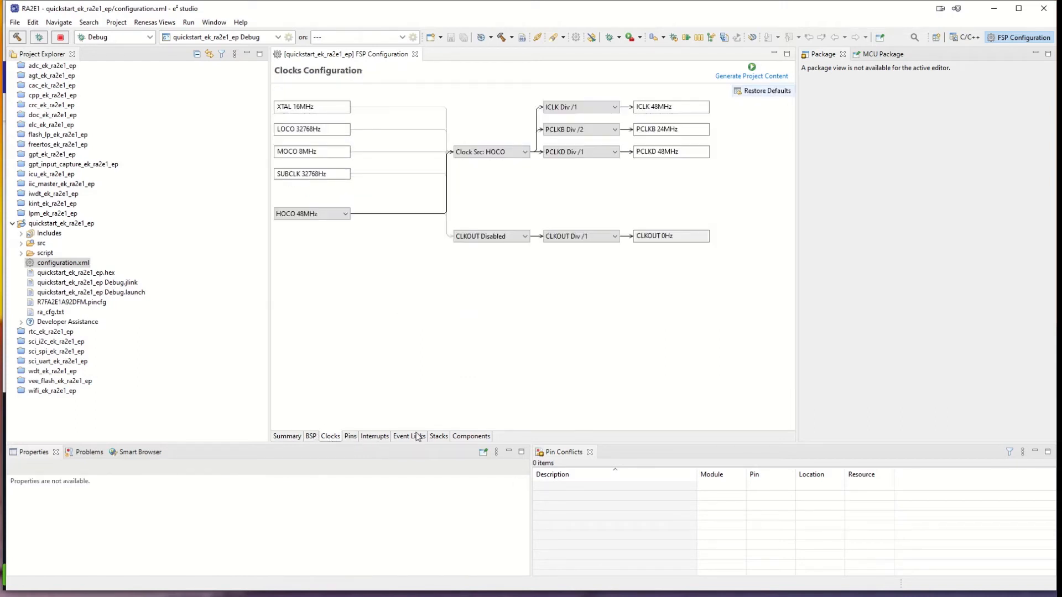
{"action": "left_click", "coordinate": [350, 436]}
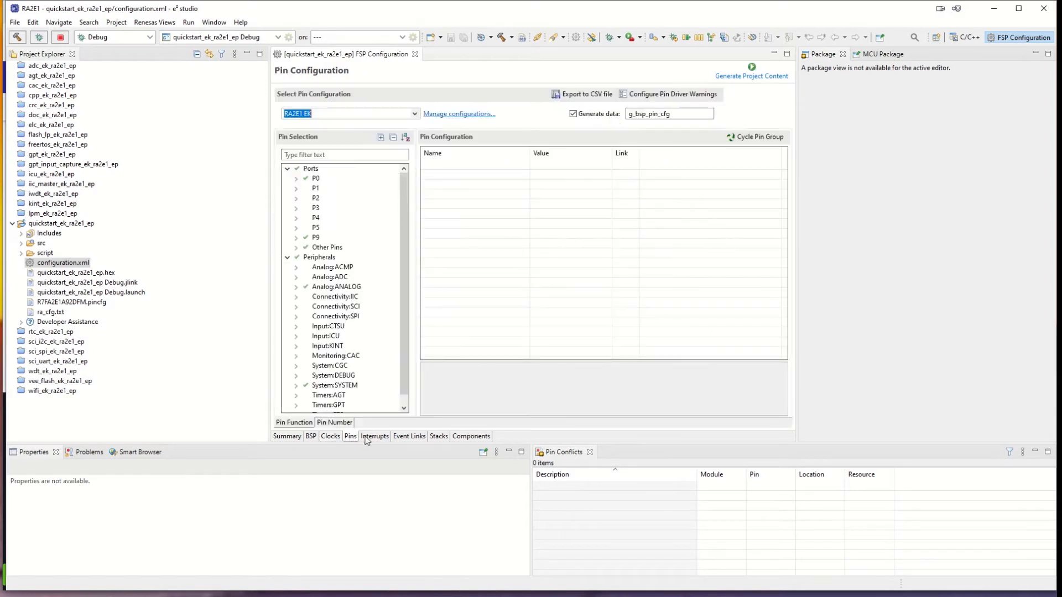
{"action": "left_click", "coordinate": [439, 437]}
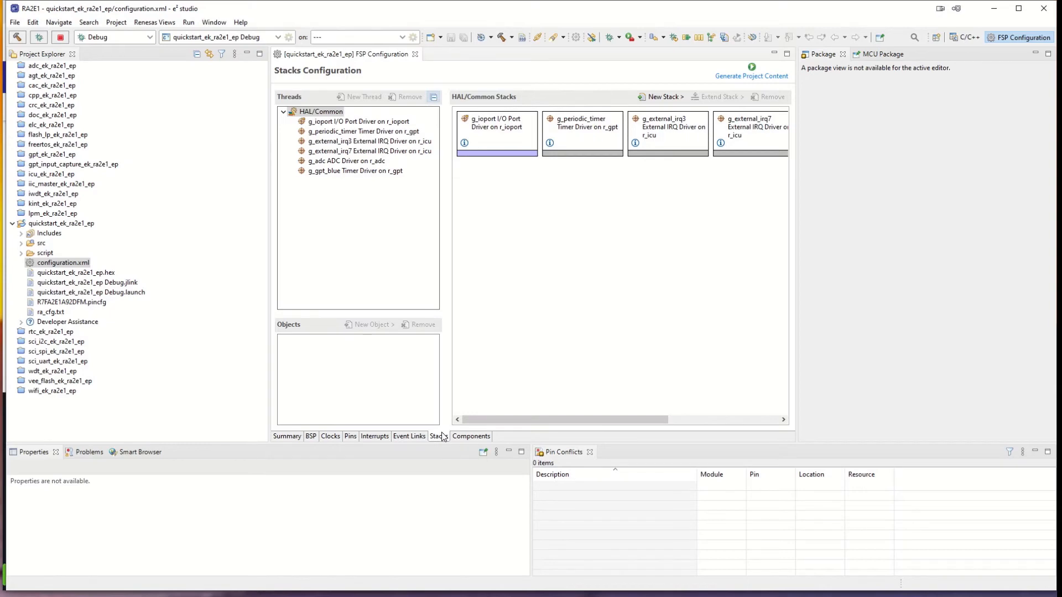
- Expand the quickstart project's src folder, select hal_entry.c, and build the project
{"action": "left_click", "coordinate": [21, 243]}
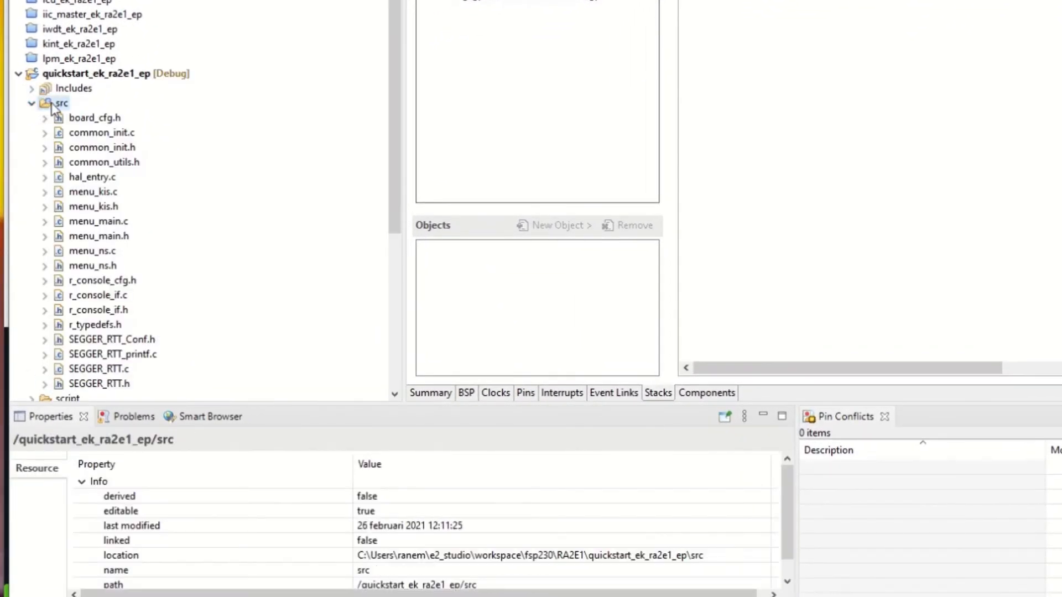
{"action": "left_click", "coordinate": [92, 180]}
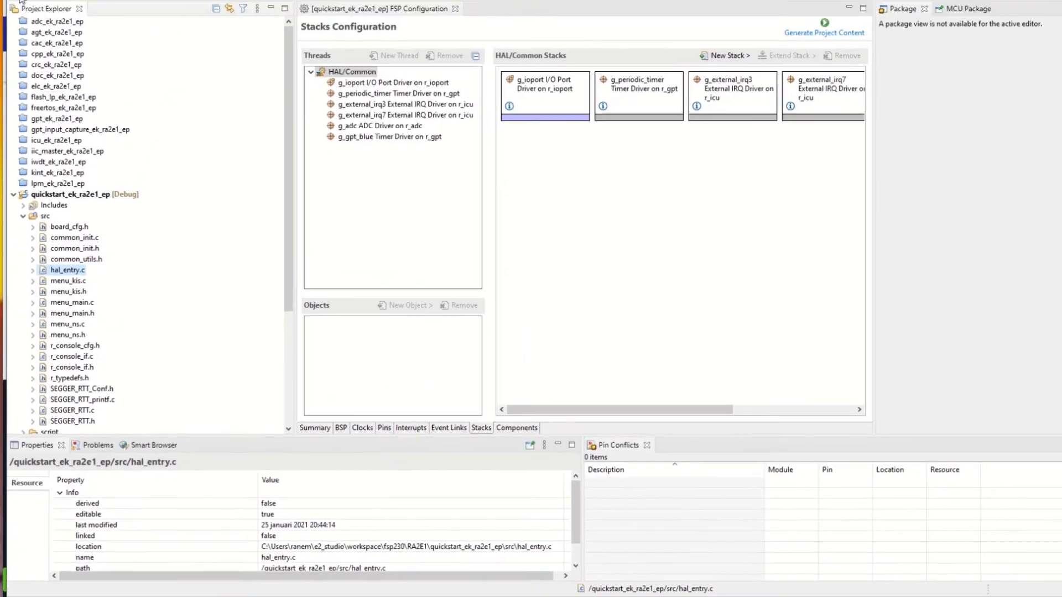
{"action": "left_click", "coordinate": [25, 0]}
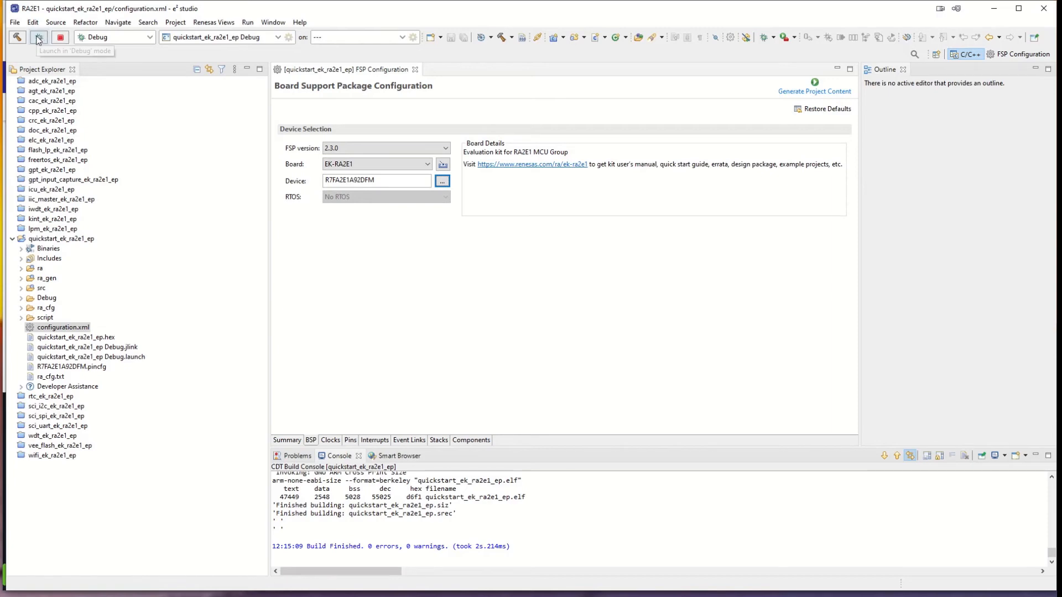
- Launch the quickstart_ek_ra2e1_ep Debug session and resume past the startup and main() stops to run the program on the board
{"action": "left_click", "coordinate": [38, 39]}
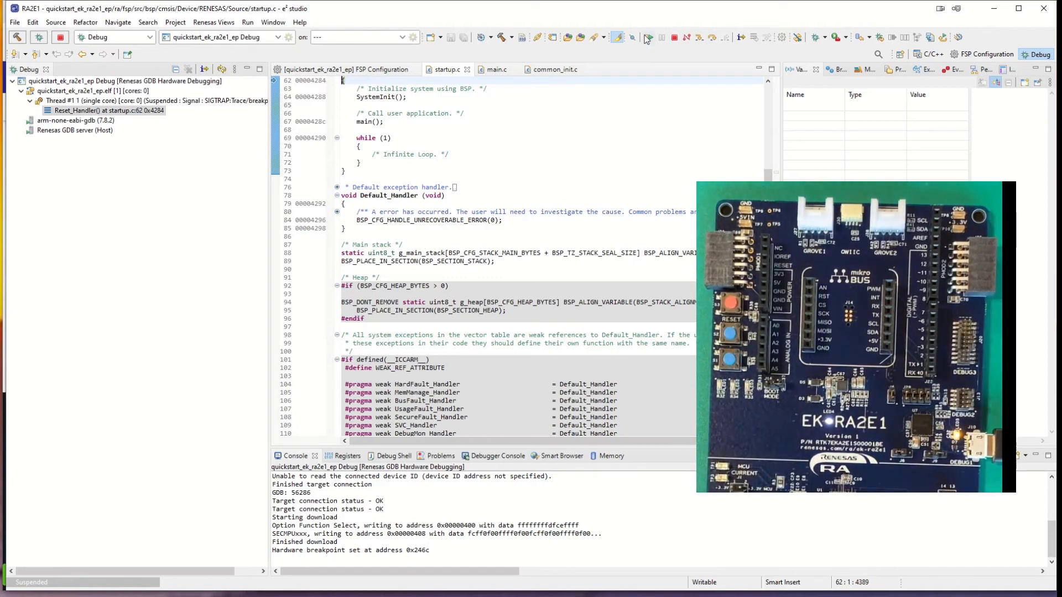
{"action": "left_click", "coordinate": [649, 40]}
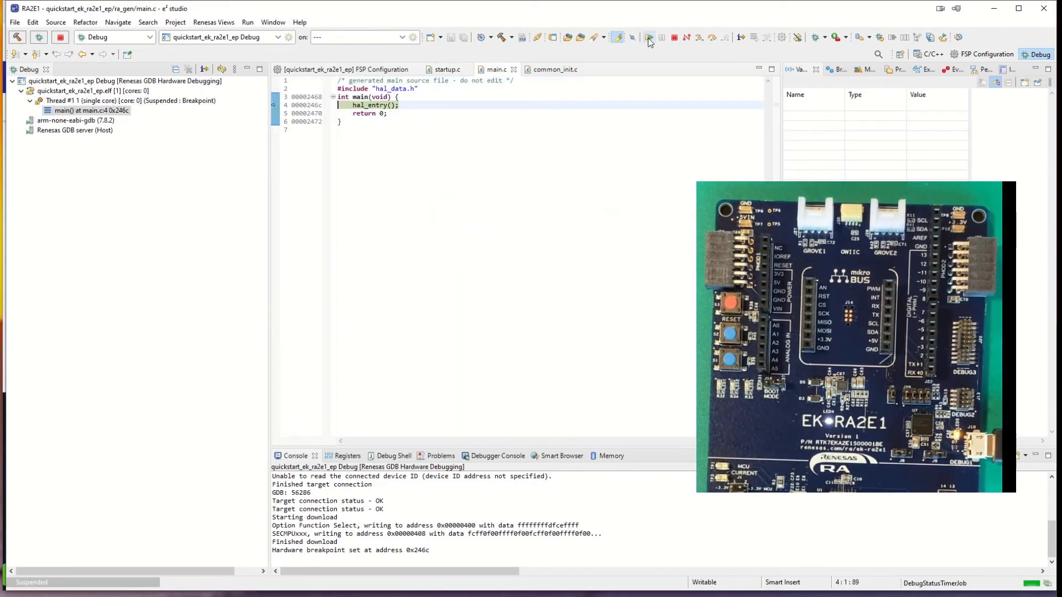
{"action": "left_click", "coordinate": [648, 39]}
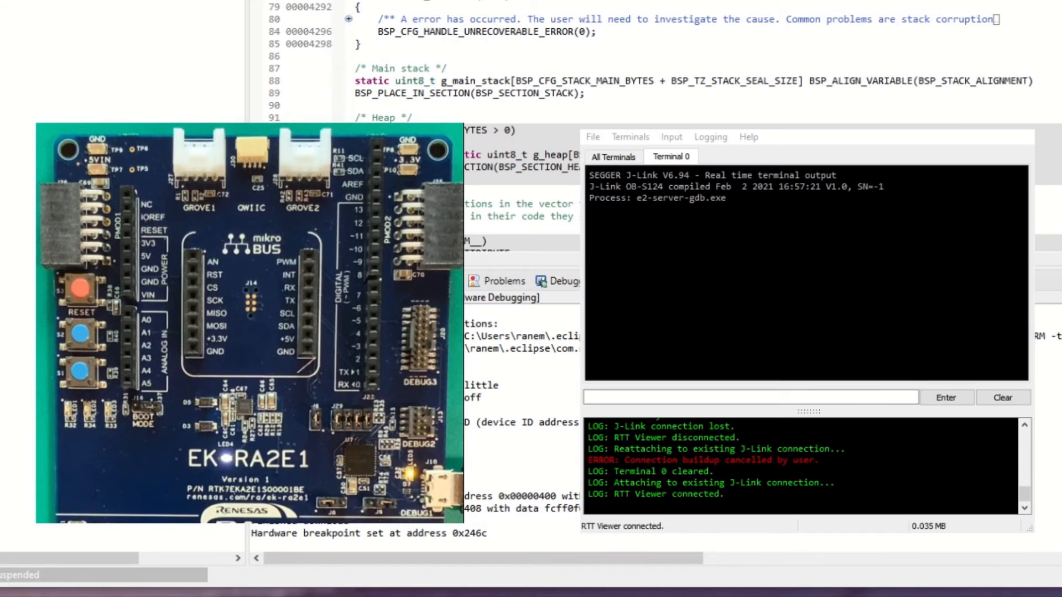
- Resume the suspended program past its startup stops, and in J-Link RTT Viewer send 1 to open the Kit Information page
{"action": "key", "text": "F8"}
{"action": "key", "text": "F8"}
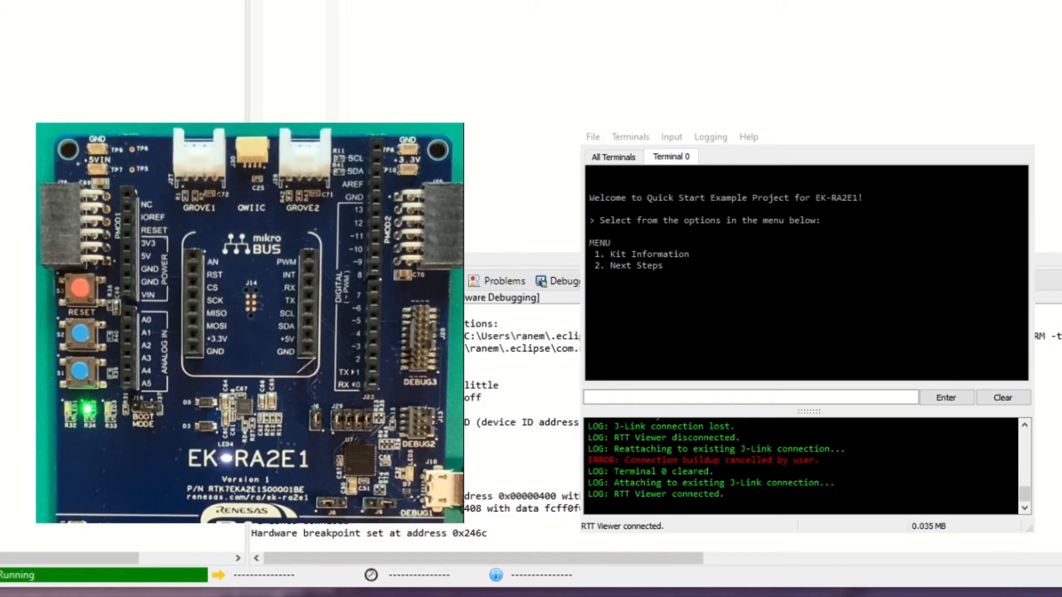
{"action": "left_click", "coordinate": [751, 397]}
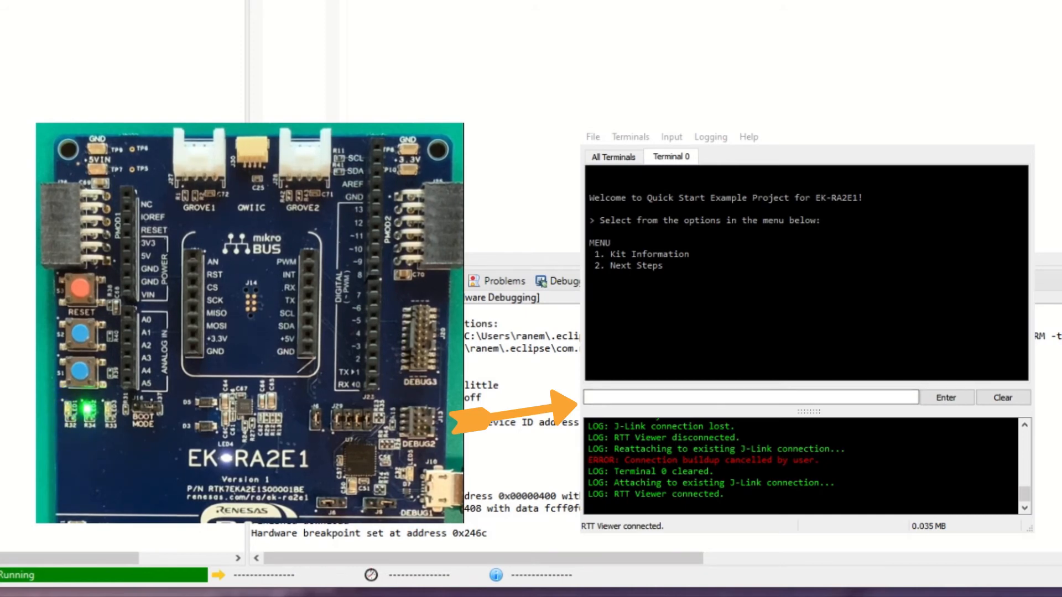
{"action": "left_click", "coordinate": [606, 398]}
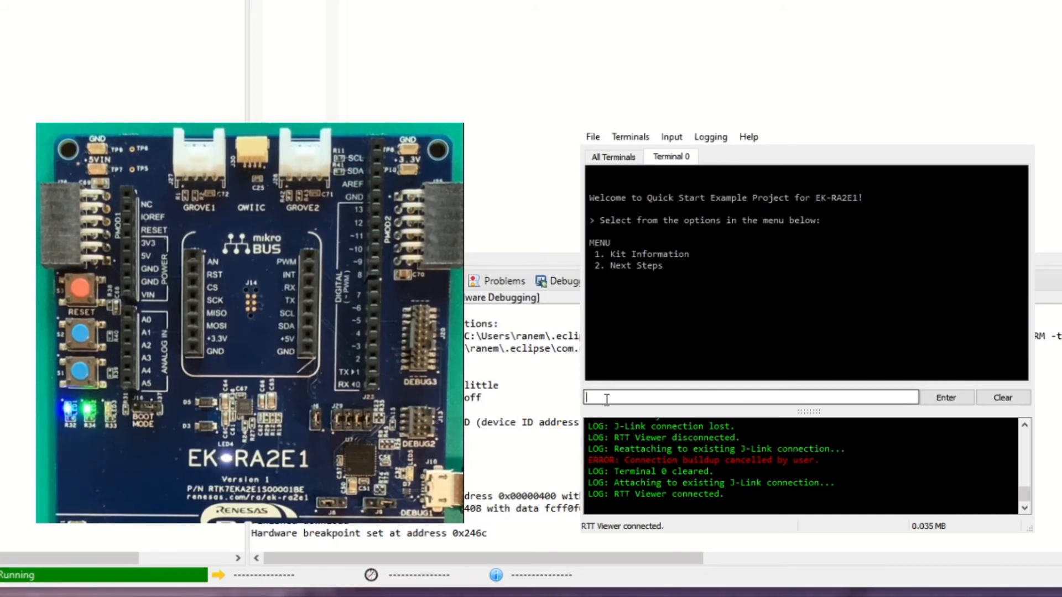
{"action": "type", "text": "1"}
{"action": "key", "text": "Return"}
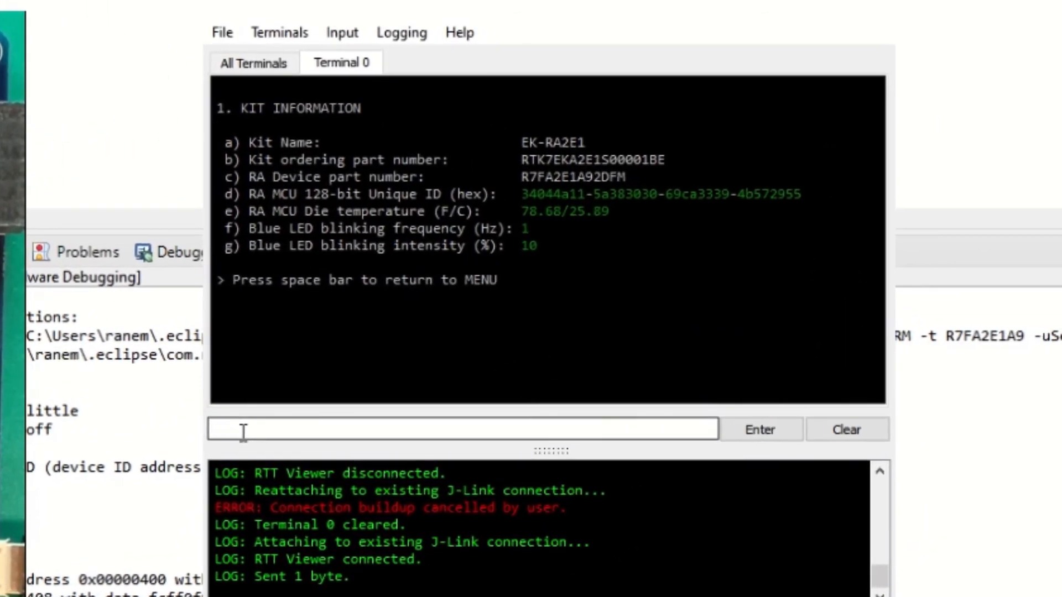
{"action": "left_click", "coordinate": [243, 432]}
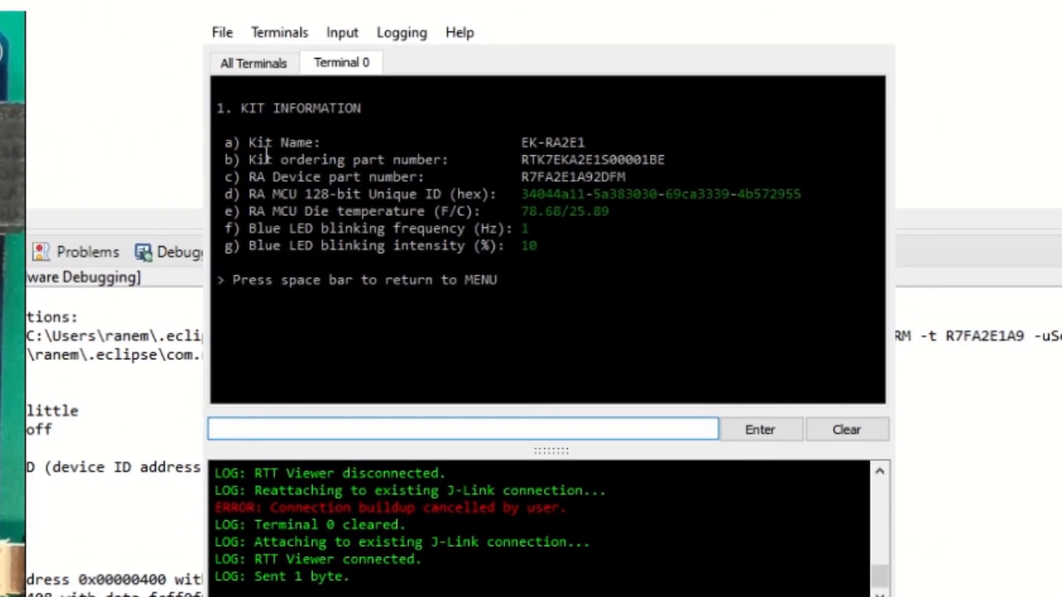